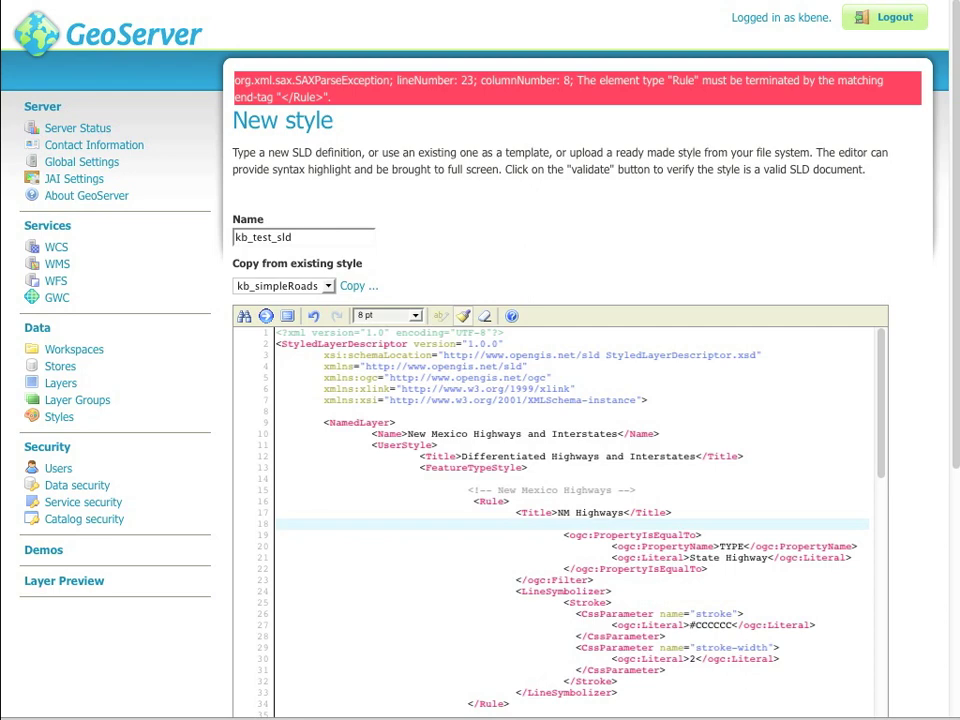
- Discard the unsaved new style kb_test_sld and return to the styles list
{"action": "scroll", "coordinate": [560, 400], "scroll_direction": "down", "scroll_amount": 1}
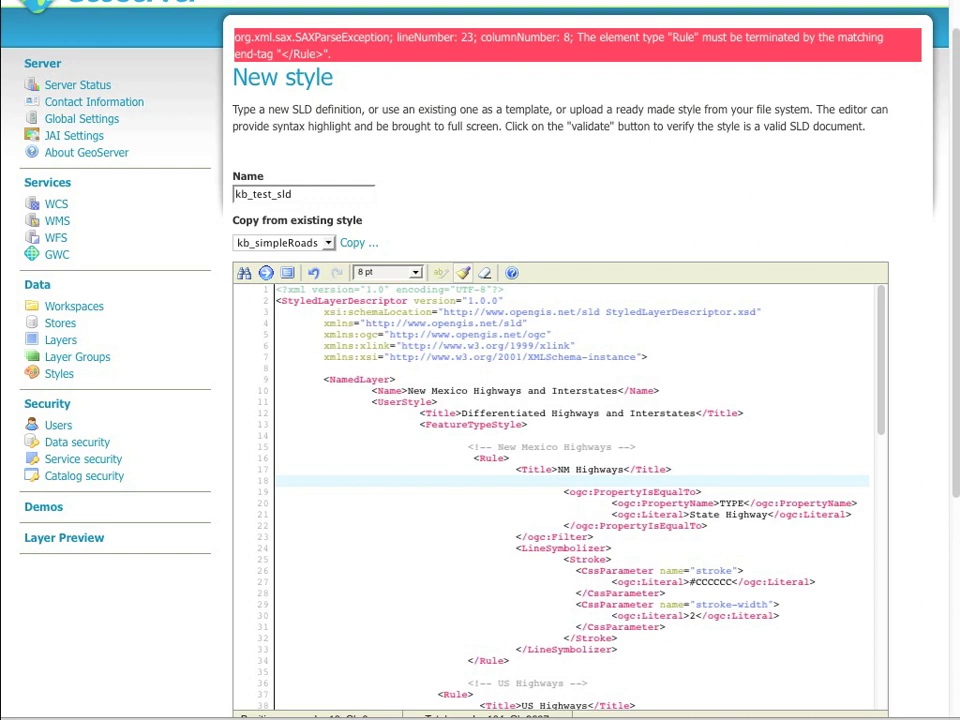
{"action": "scroll", "coordinate": [560, 400], "scroll_direction": "down", "scroll_amount": 5}
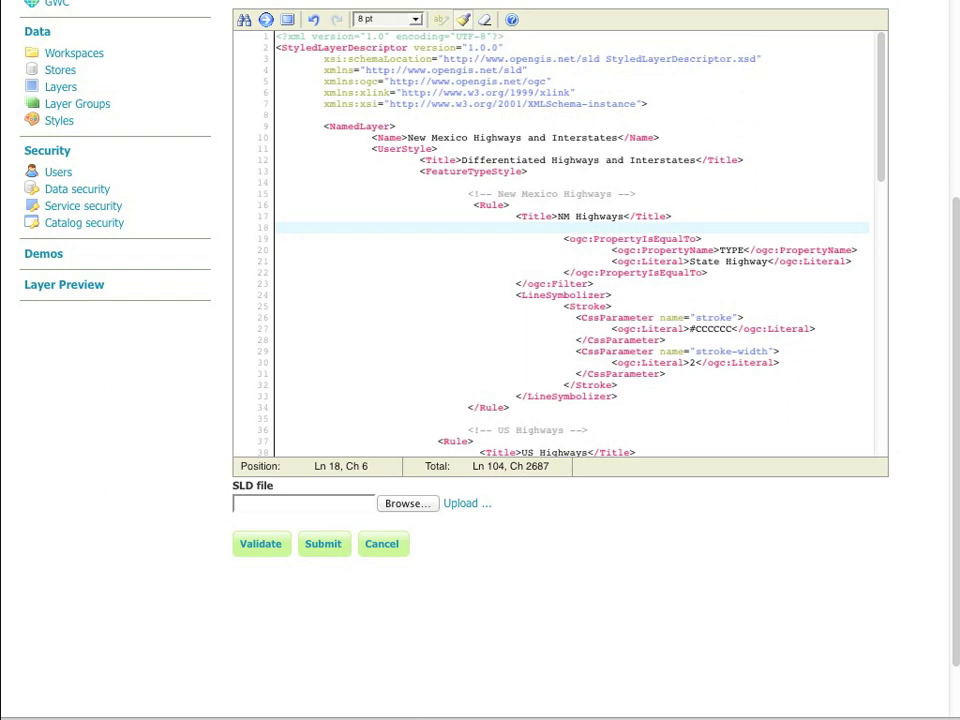
{"action": "left_click", "coordinate": [381, 543]}
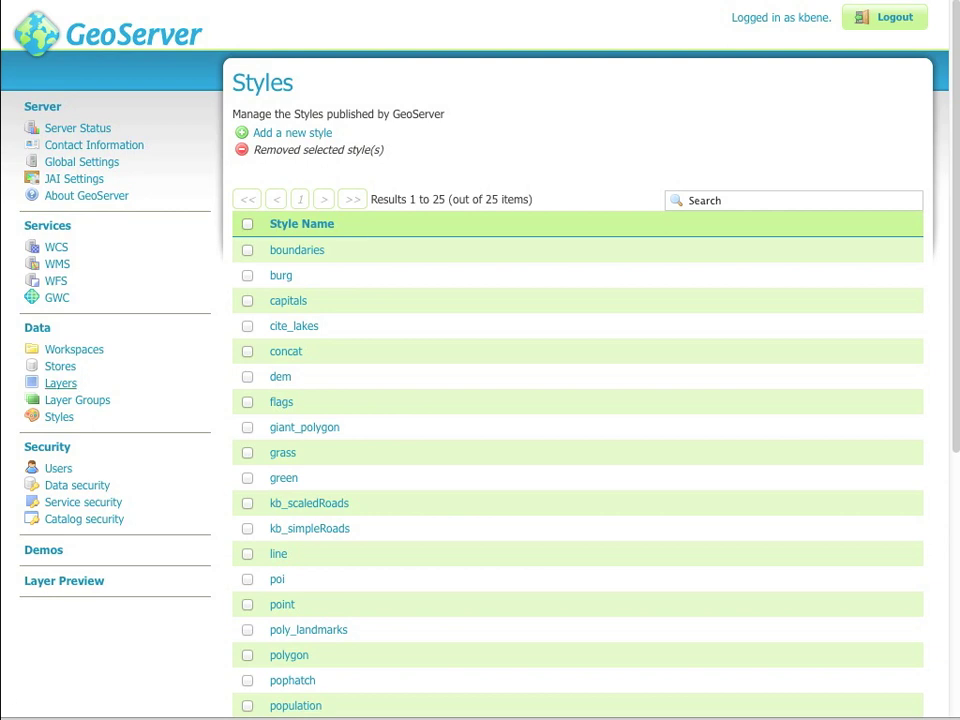
- Open the publishing settings of the kb_gpsrdsdd layer
{"action": "left_click", "coordinate": [60, 383]}
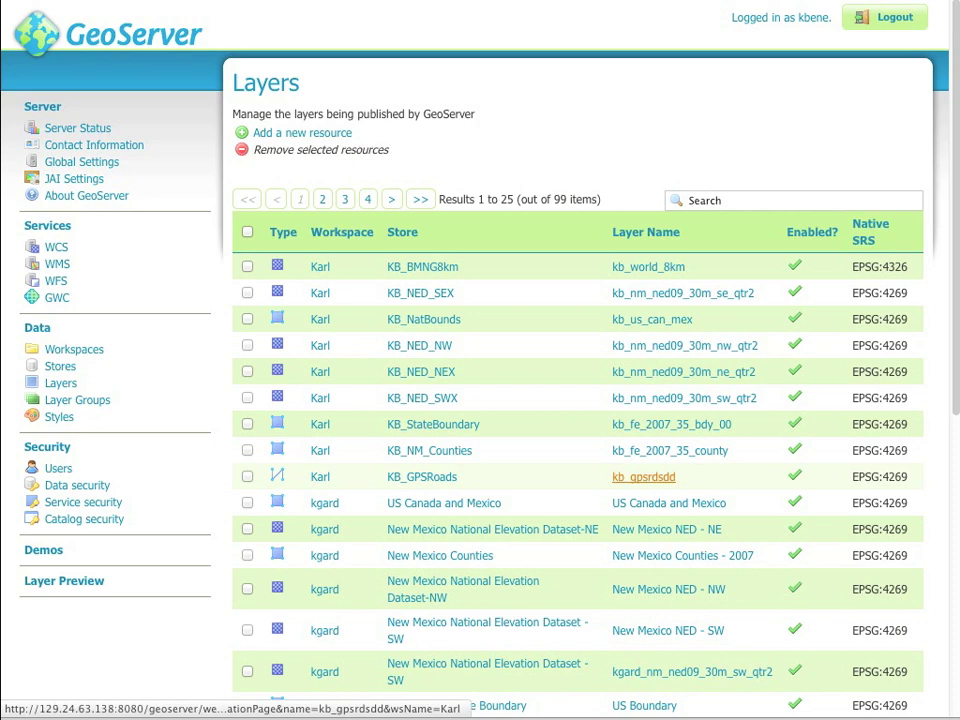
{"action": "left_click", "coordinate": [643, 477]}
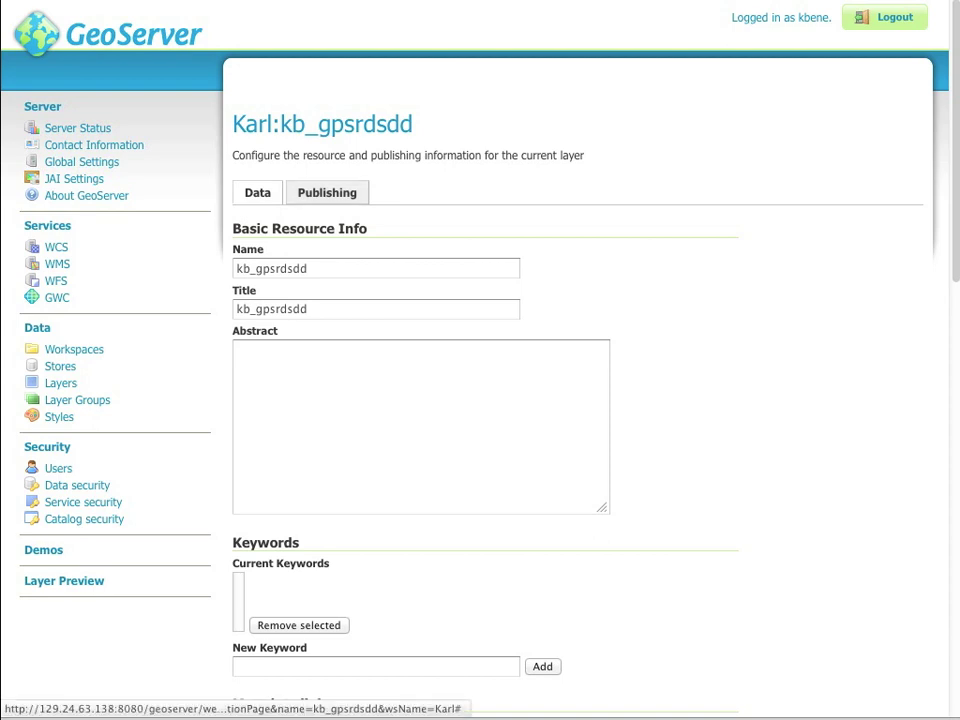
{"action": "left_click", "coordinate": [327, 192]}
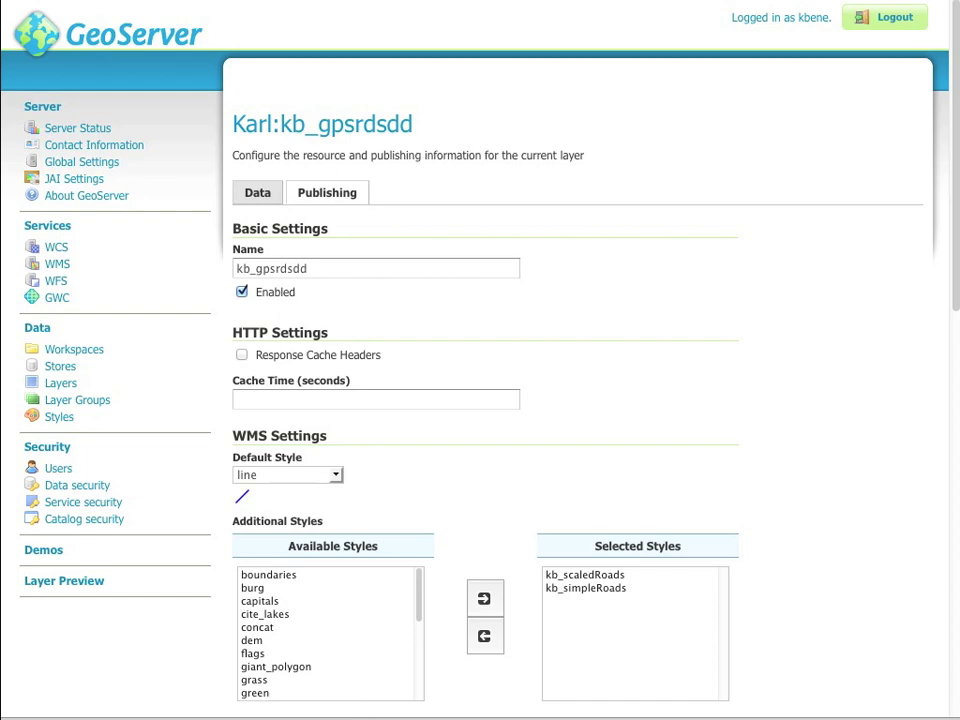
- Set the default WMS style of the kb_gpsrdsdd layer to kb_scaledRoads
{"action": "scroll", "coordinate": [480, 360], "scroll_direction": "down", "scroll_amount": 3}
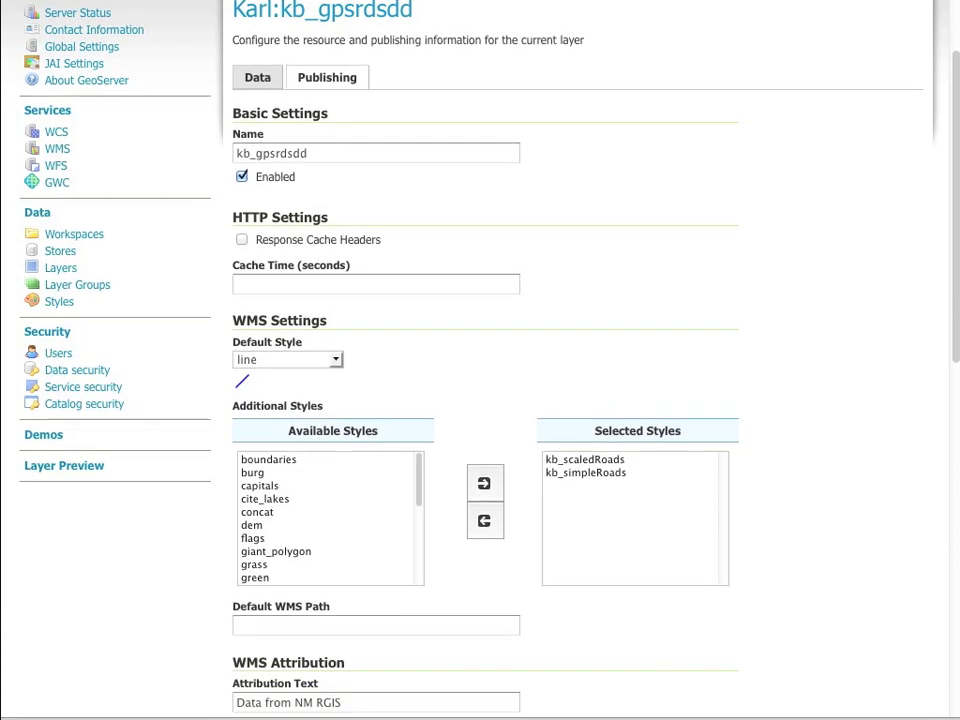
{"action": "scroll", "coordinate": [480, 360], "scroll_direction": "down", "scroll_amount": 5}
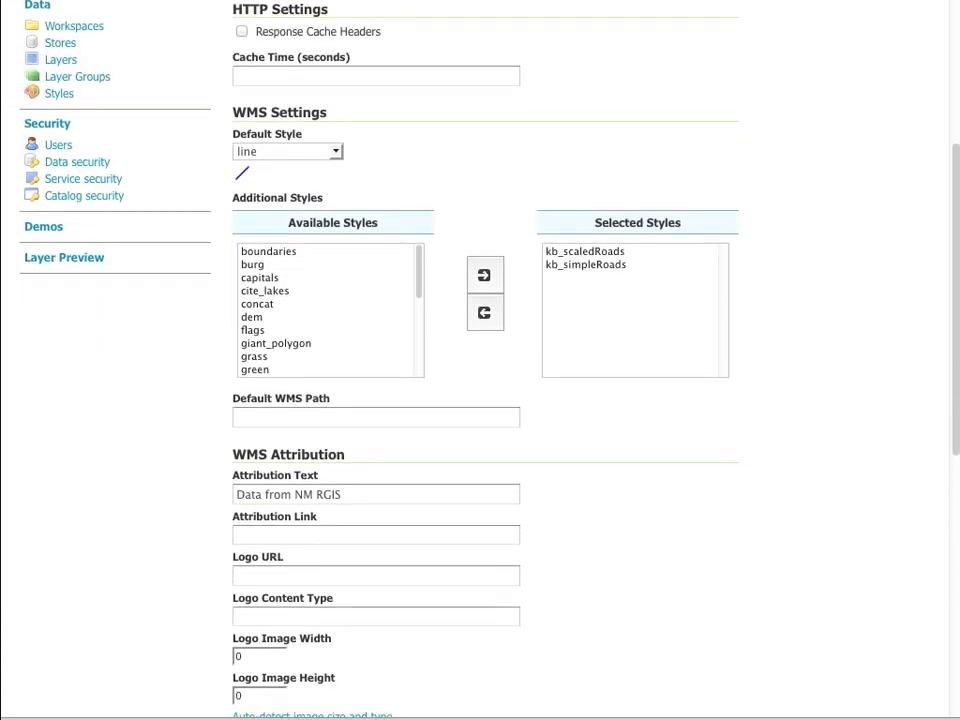
{"action": "scroll", "coordinate": [480, 360], "scroll_direction": "down", "scroll_amount": 1}
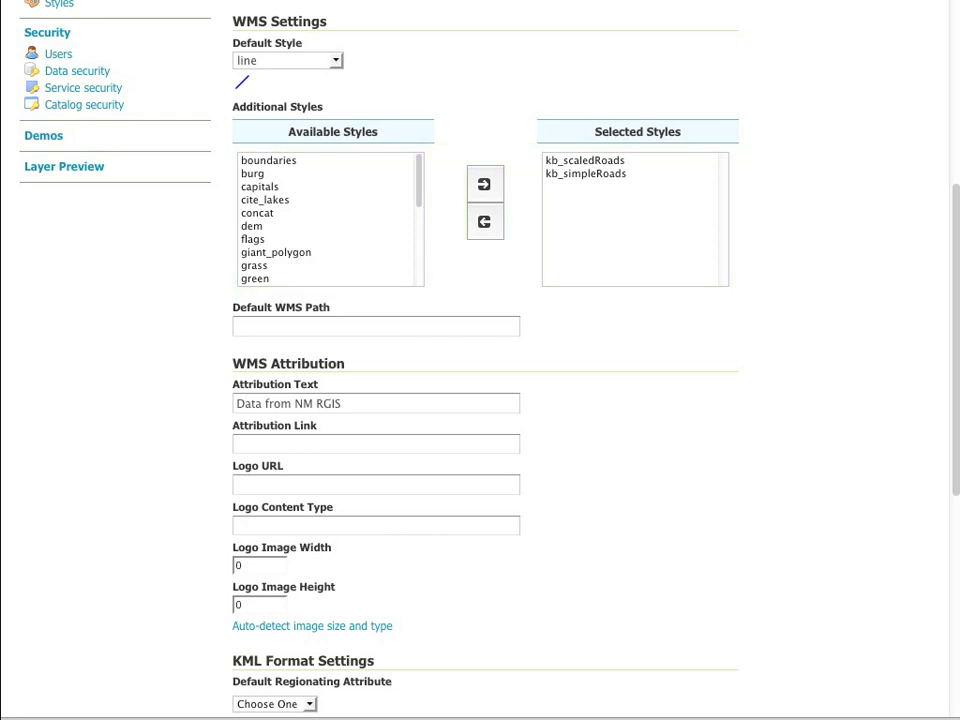
{"action": "left_click", "coordinate": [287, 60]}
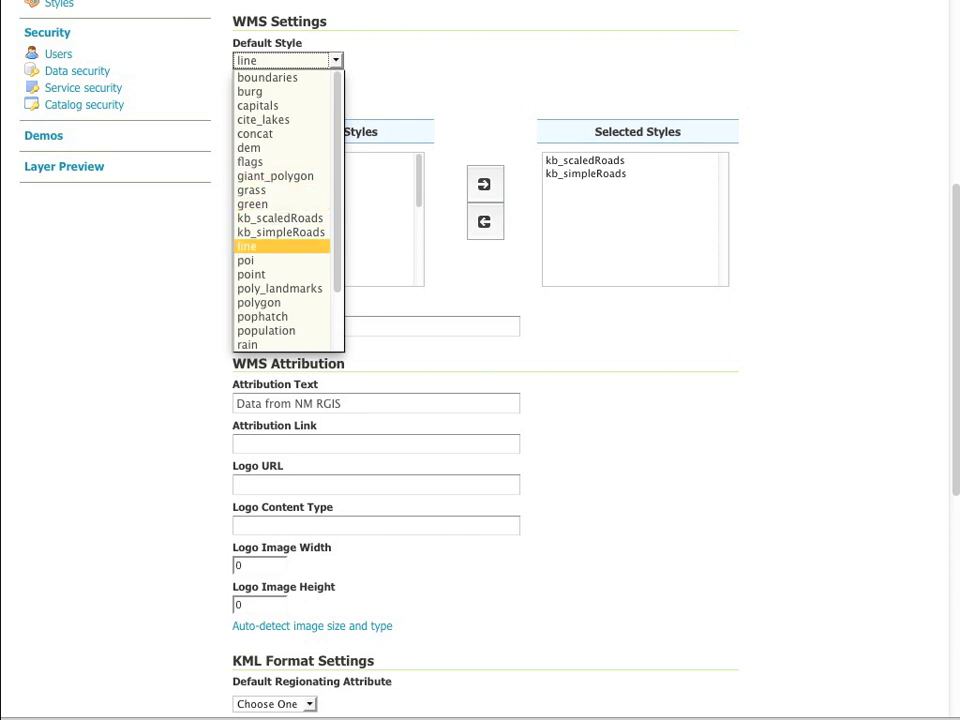
{"action": "key", "text": "Return"}
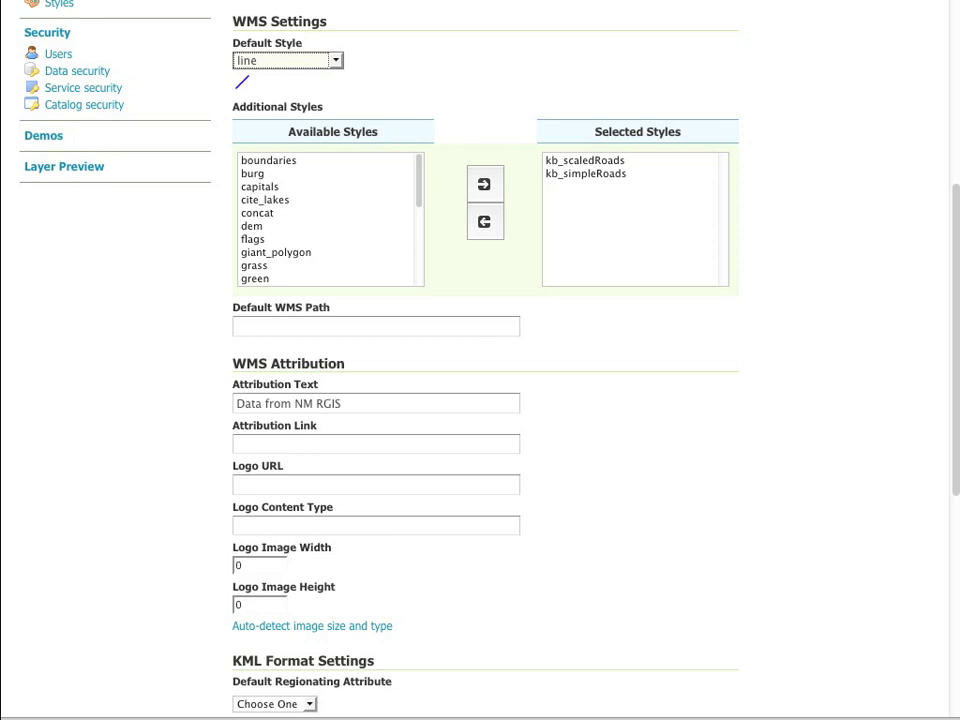
{"action": "key", "text": "Tab"}
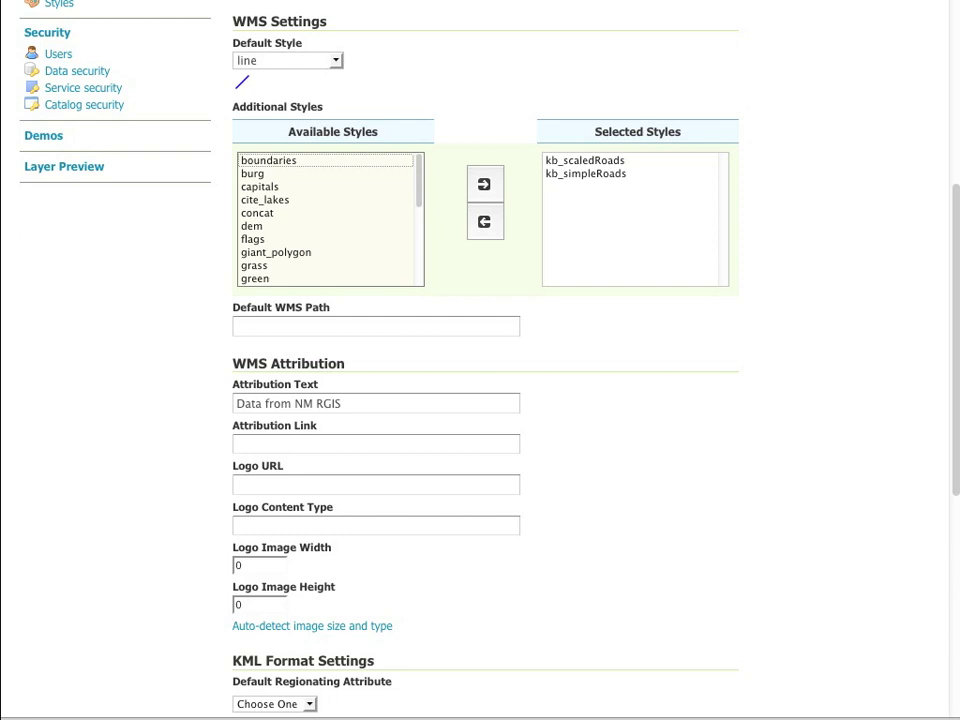
{"action": "key", "text": "shift+Tab"}
{"action": "key", "text": "alt+Down"}
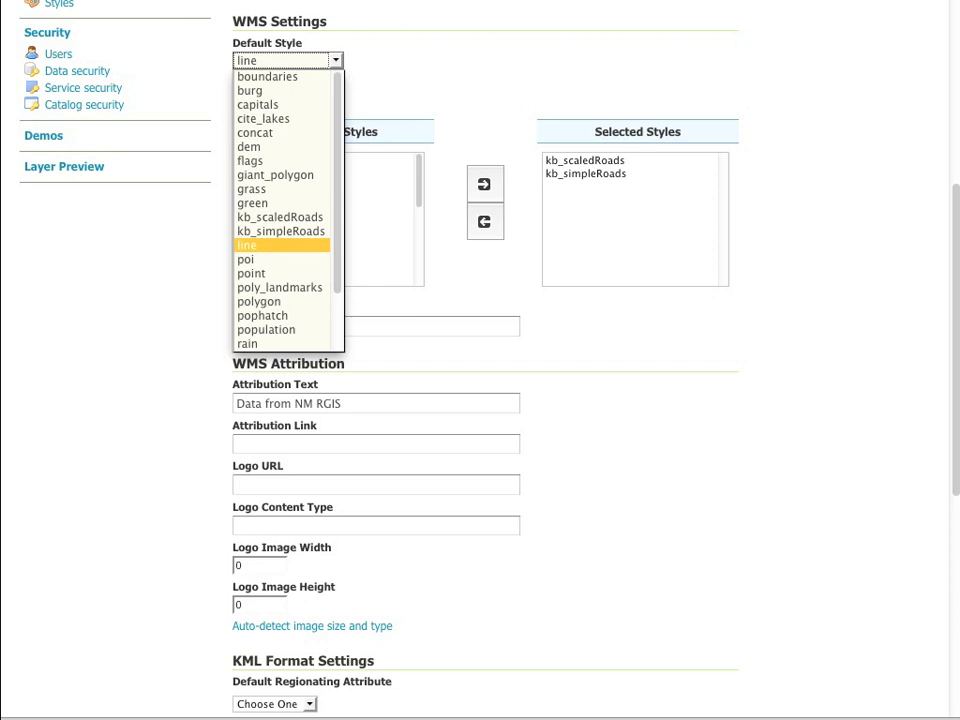
{"action": "key", "text": "Up"}
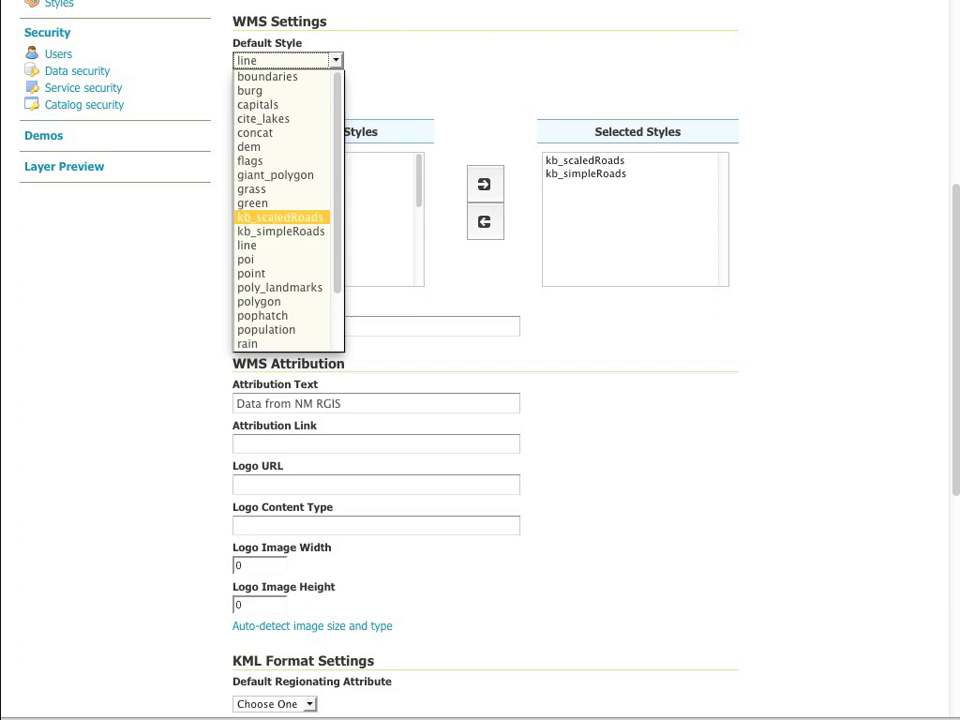
{"action": "key", "text": "Return"}
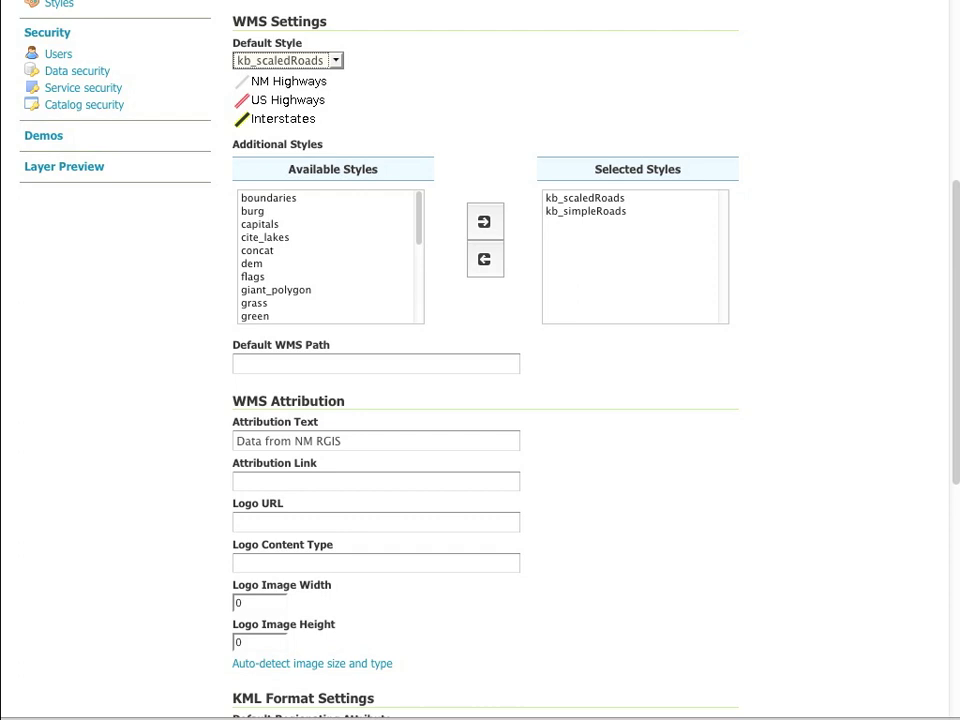
- Add the line style to the layer's selected additional styles and save the layer configuration
{"action": "scroll", "coordinate": [330, 256], "scroll_direction": "down", "scroll_amount": 3}
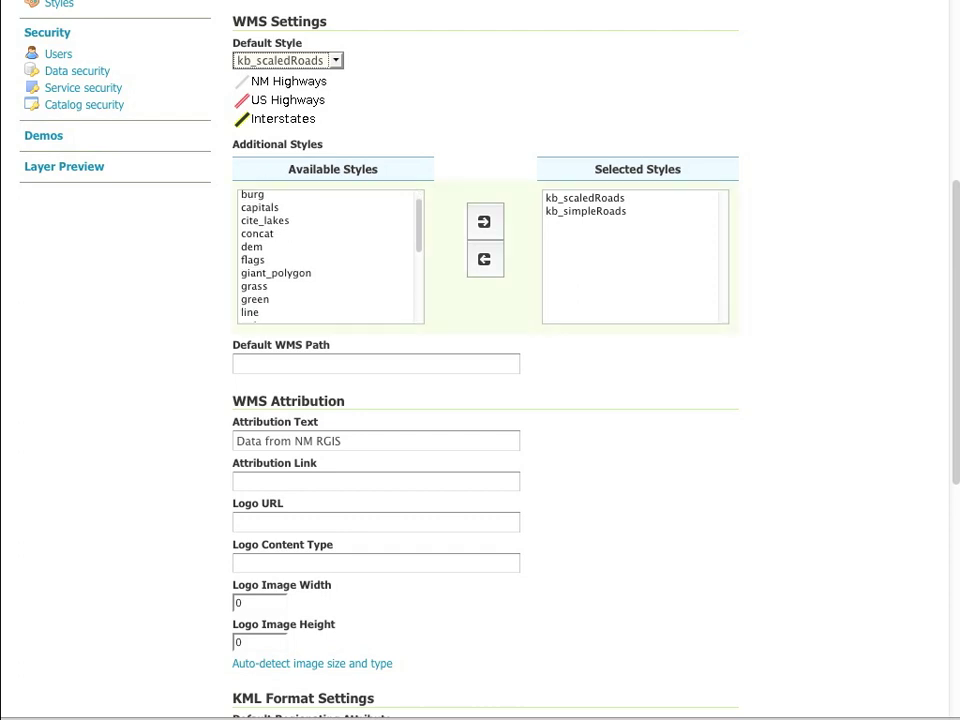
{"action": "left_click", "coordinate": [300, 265]}
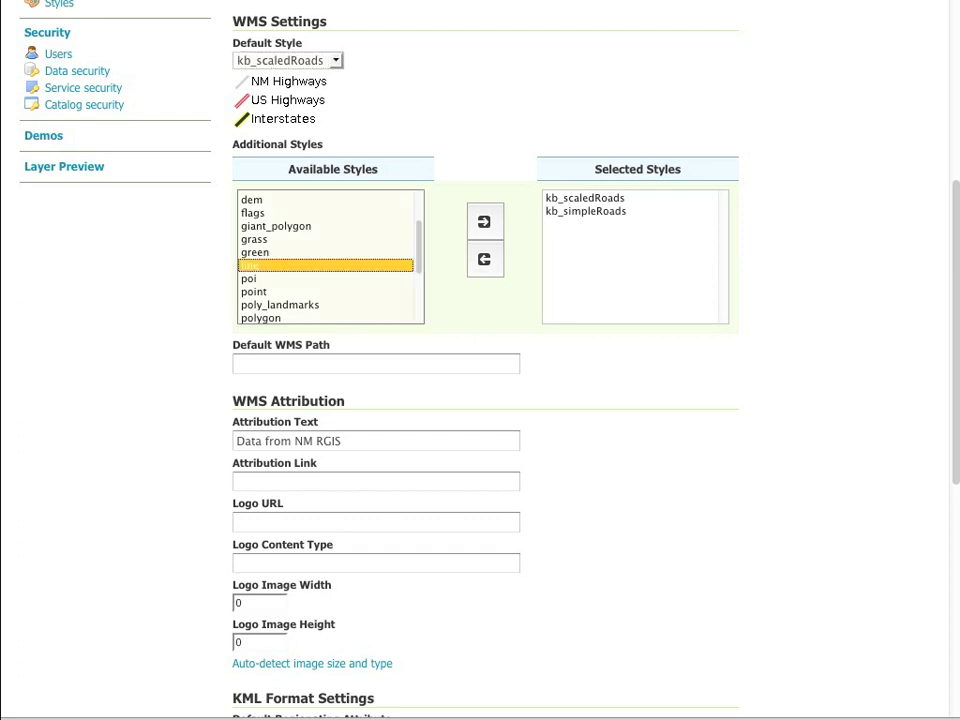
{"action": "left_click", "coordinate": [484, 221]}
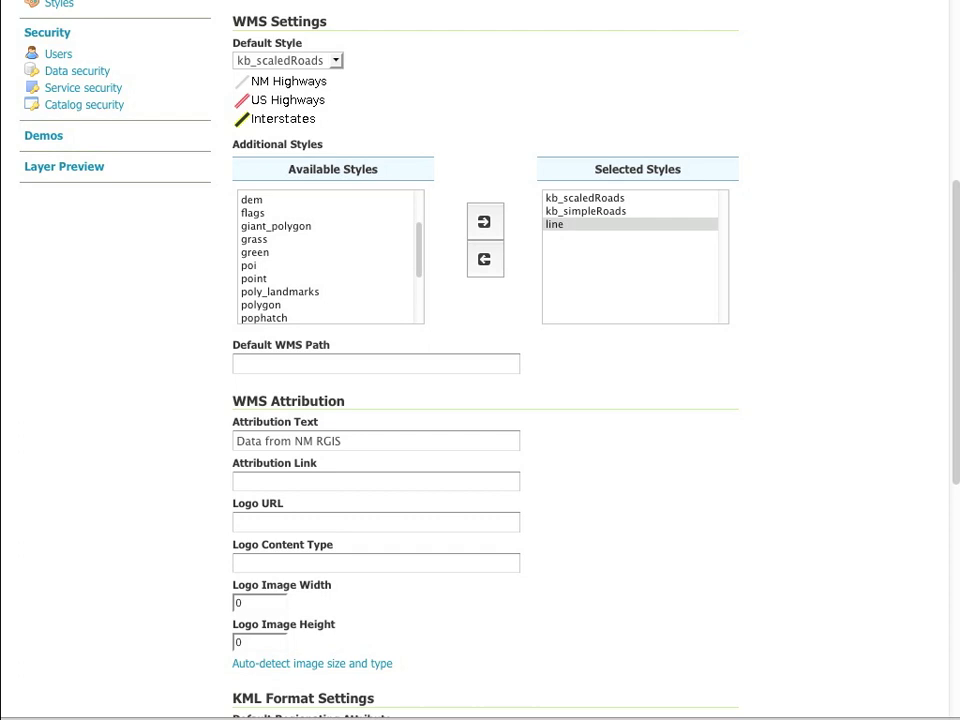
{"action": "scroll", "coordinate": [480, 360], "scroll_direction": "down", "scroll_amount": 5}
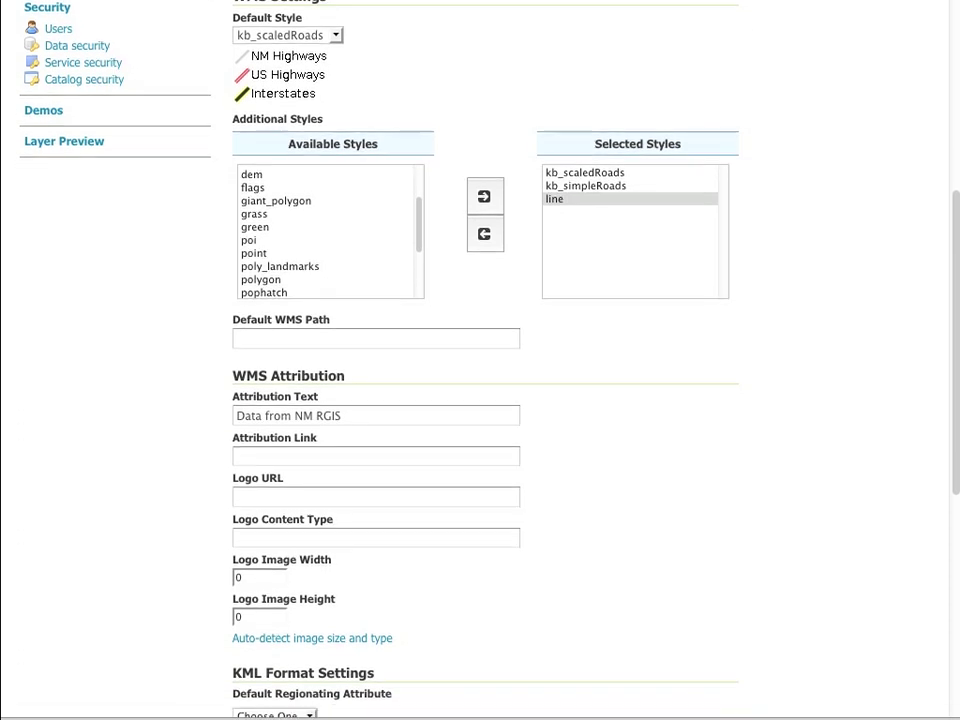
{"action": "scroll", "coordinate": [480, 360], "scroll_direction": "down", "scroll_amount": 1}
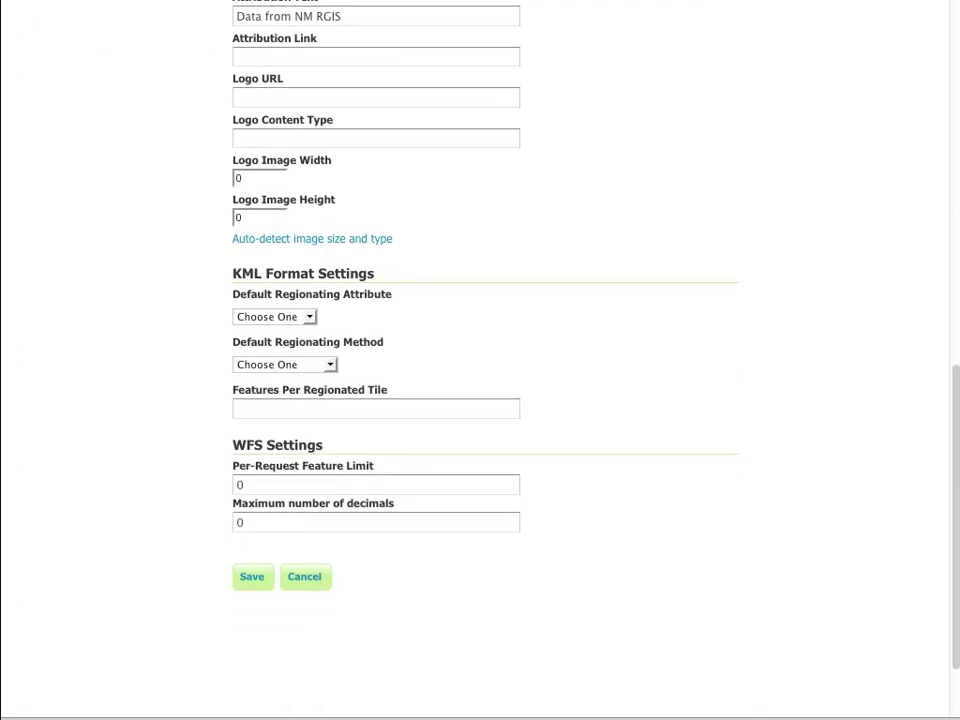
{"action": "left_click", "coordinate": [251, 577]}
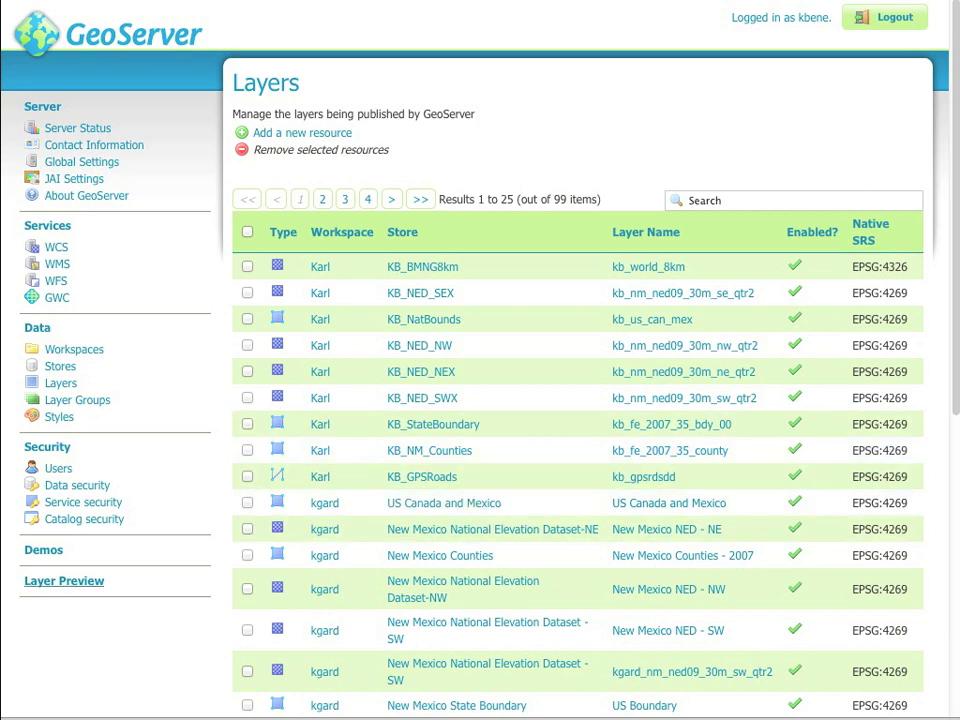
- Preview the kb_gpsrdsdd layer in OpenLayers and highlight the map scale below the map
{"action": "left_click", "coordinate": [64, 581]}
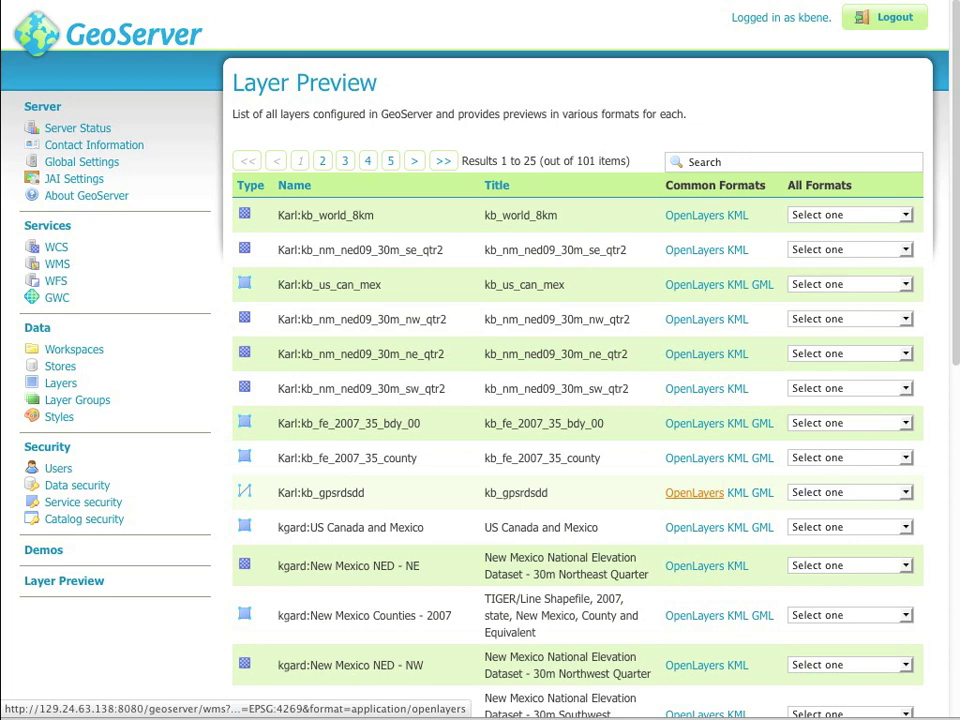
{"action": "left_click", "coordinate": [694, 492]}
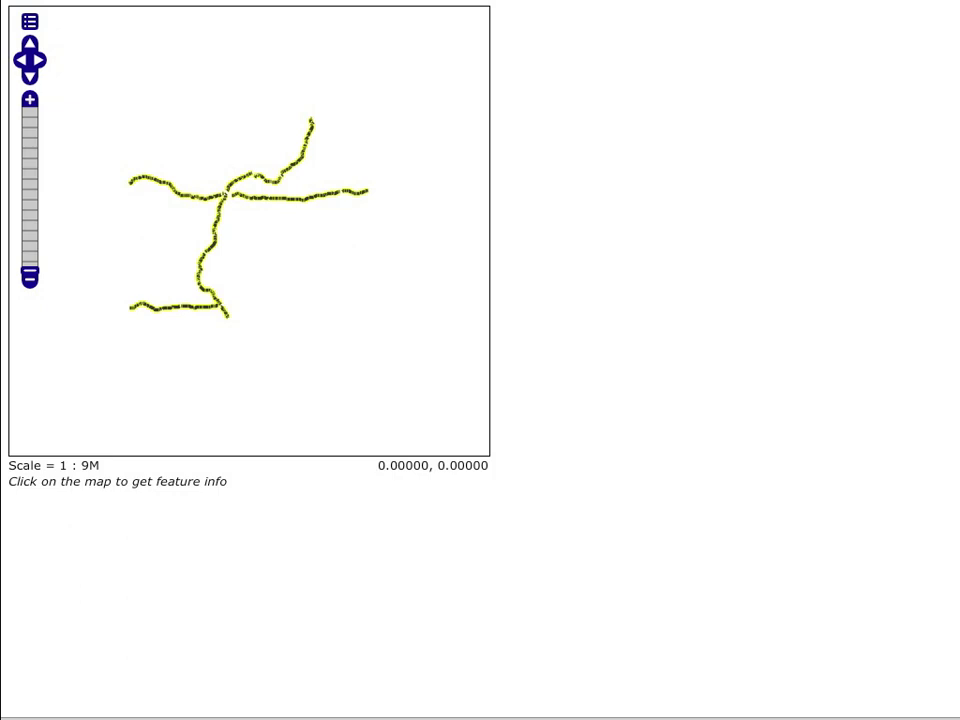
{"action": "left_click_drag", "start_coordinate": [100, 465], "coordinate": [8, 465]}
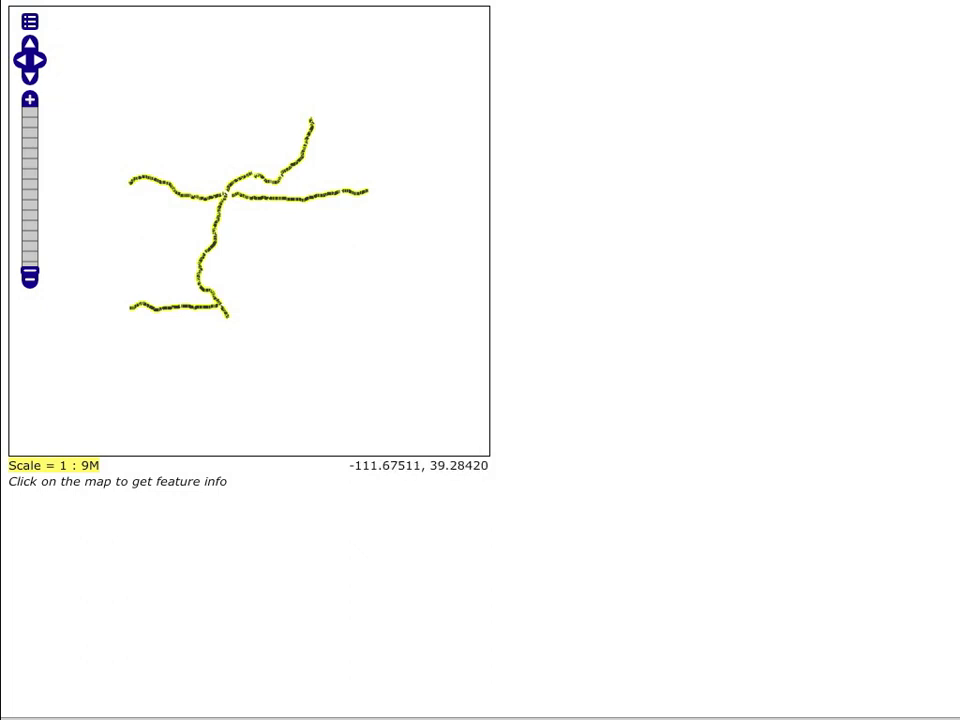
- Show the map preview's display options and switch the rendering style to line
{"action": "left_click", "coordinate": [30, 21]}
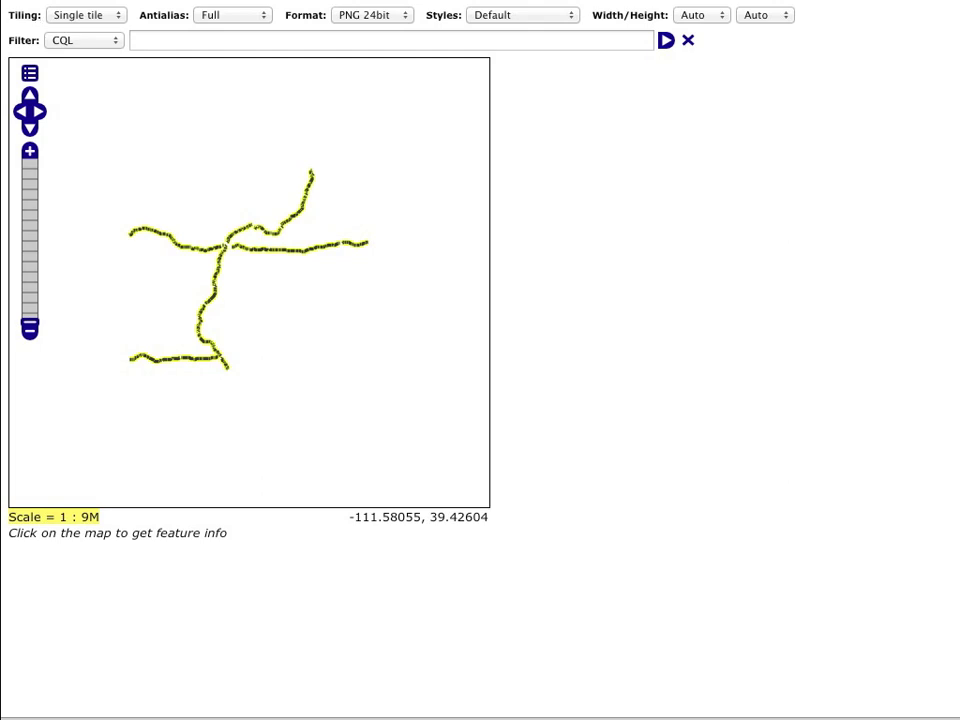
{"action": "left_click", "coordinate": [522, 15]}
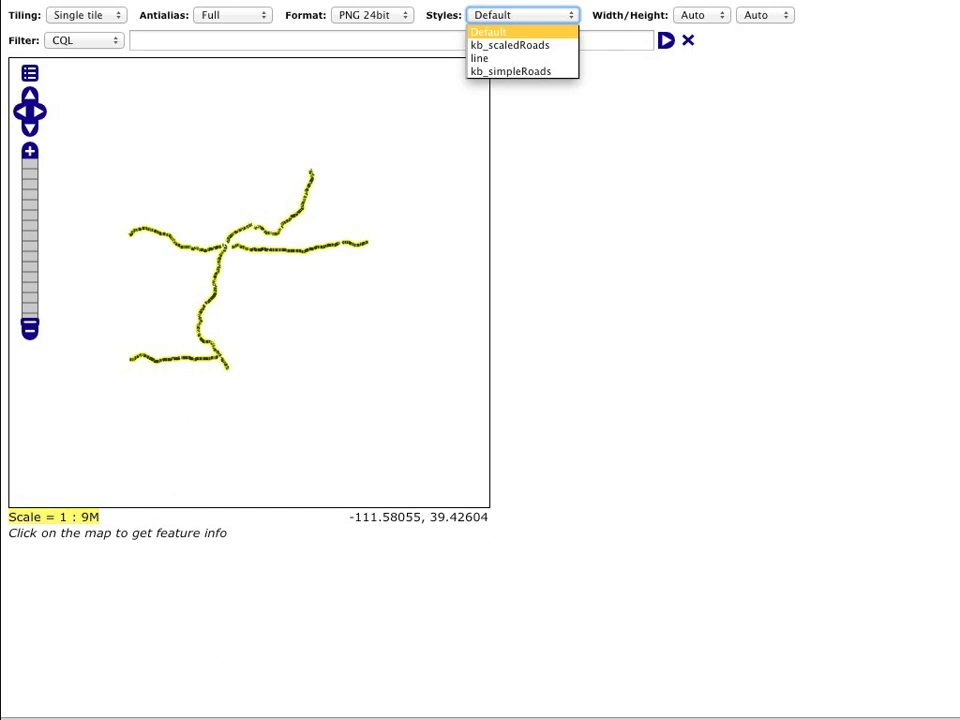
{"action": "key", "text": "Down"}
{"action": "key", "text": "Down"}
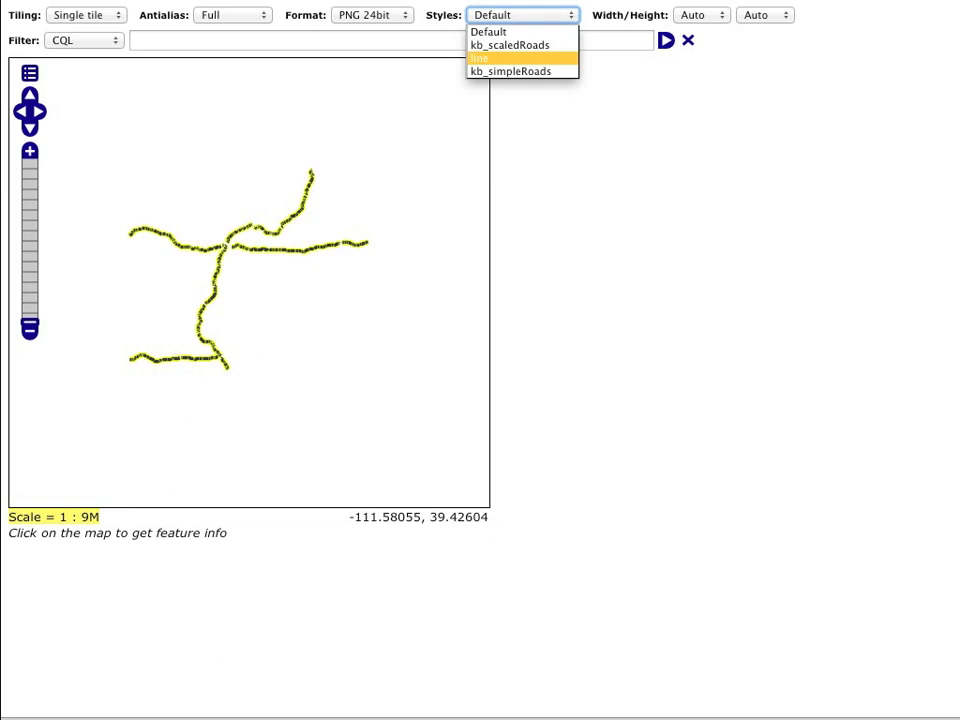
{"action": "key", "text": "Return"}
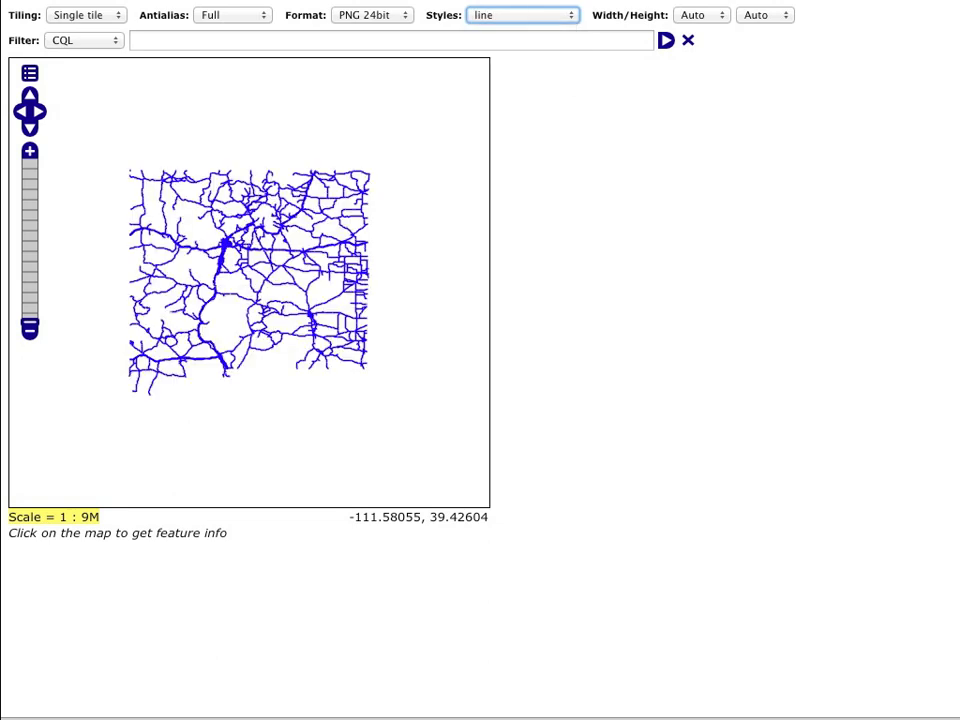